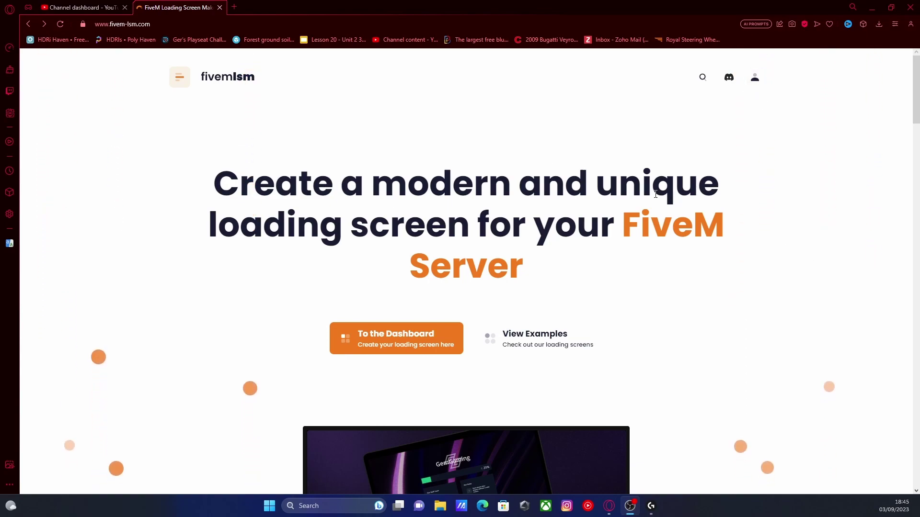
Create a new loading screen from the fivem-lsm dashboard
{"action": "left_click", "coordinate": [426, 346]}
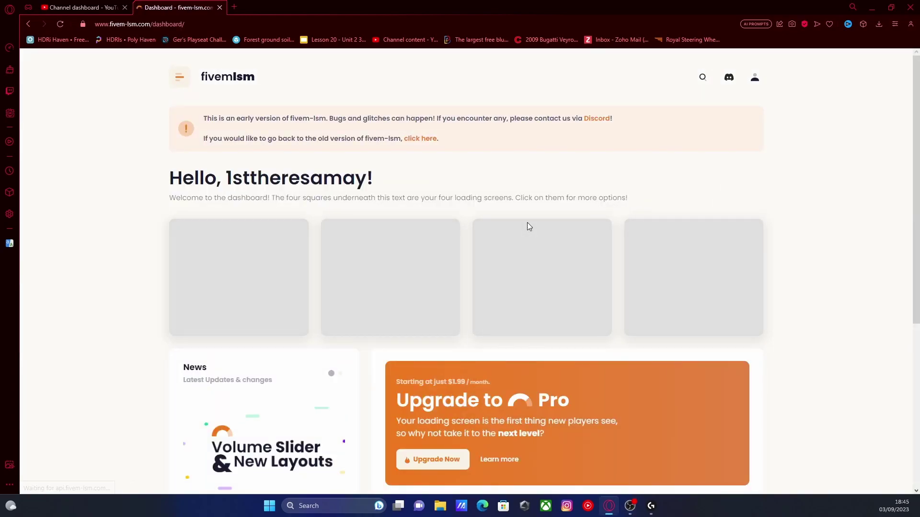
{"action": "left_click", "coordinate": [391, 268]}
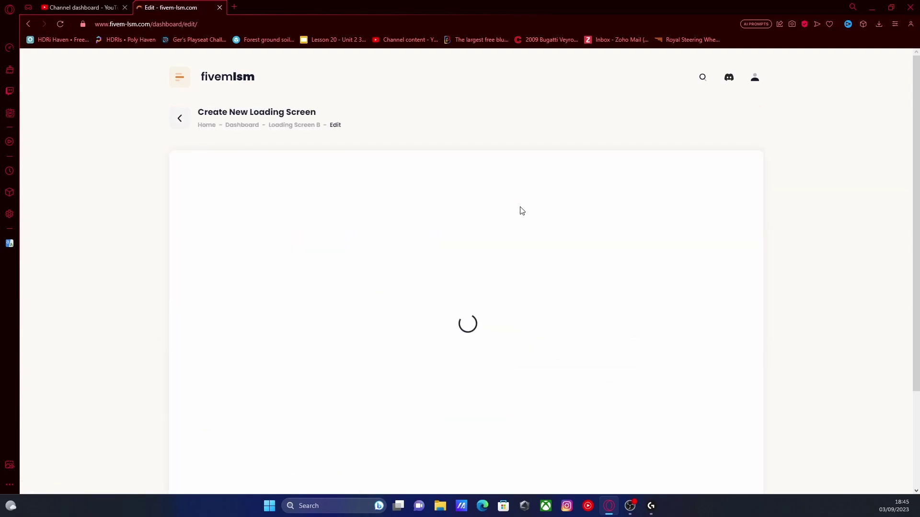
{"action": "scroll", "coordinate": [444, 171], "scroll_direction": "down", "scroll_amount": 1}
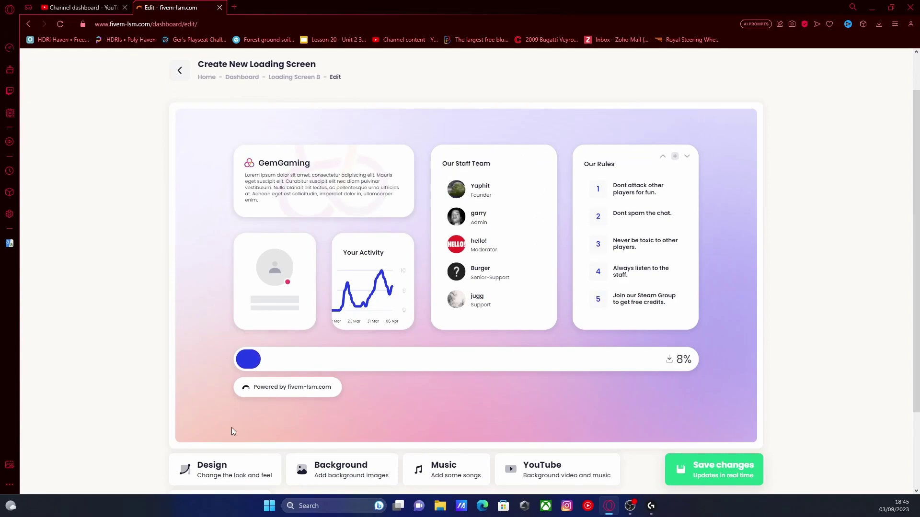
In the Design settings, set Rounded Corners to 49.68 px
{"action": "left_click", "coordinate": [205, 467]}
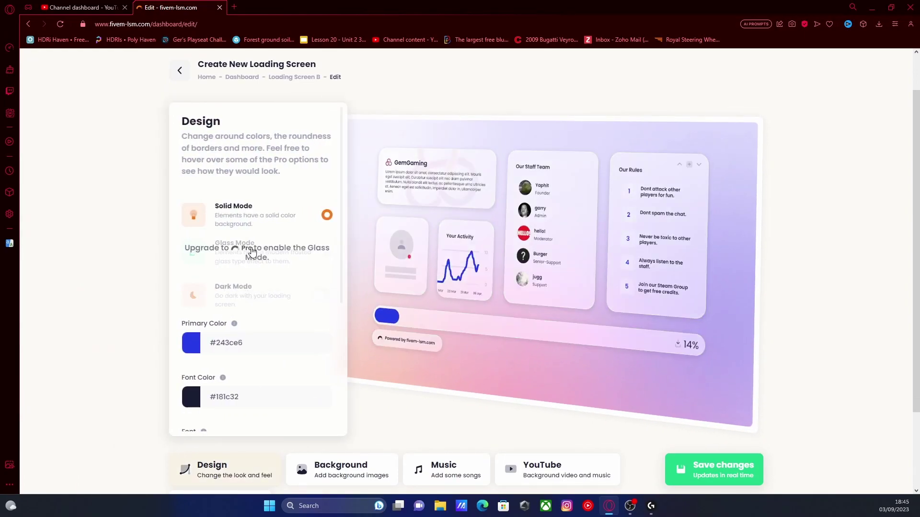
{"action": "scroll", "coordinate": [277, 388], "scroll_direction": "down", "scroll_amount": 2}
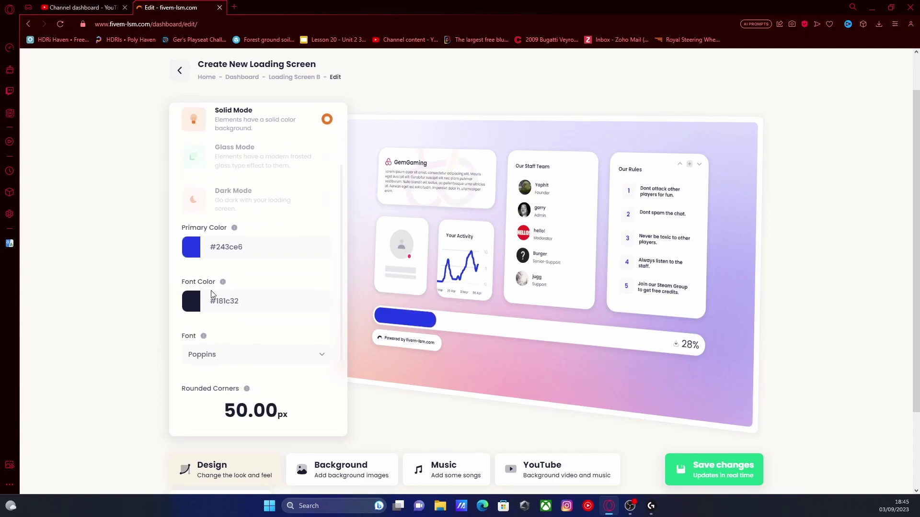
{"action": "scroll", "coordinate": [211, 291], "scroll_direction": "down", "scroll_amount": 2}
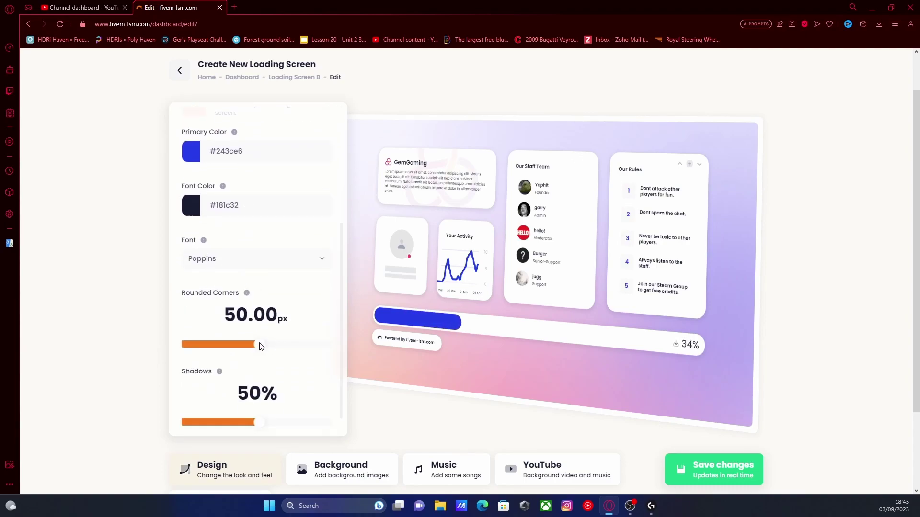
{"action": "mouse_move", "coordinate": [261, 346]}
{"action": "left_mouse_down"}
{"action": "mouse_move", "coordinate": [286, 343]}
{"action": "mouse_move", "coordinate": [259, 339]}
{"action": "left_mouse_up"}
{"action": "scroll", "coordinate": [474, 325], "scroll_direction": "down", "scroll_amount": 2}
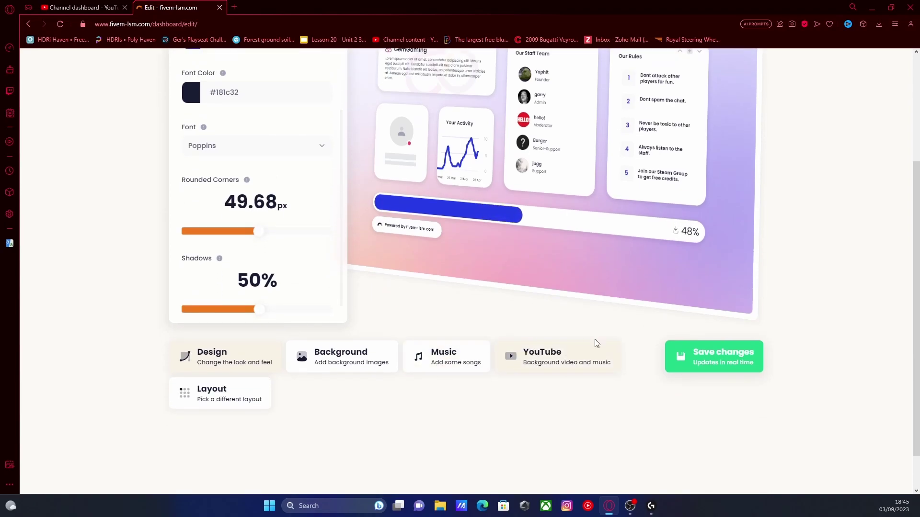
Switch the loading screen to the GemGaming layout with the side band
{"action": "left_click", "coordinate": [207, 396]}
{"action": "left_click", "coordinate": [280, 222]}
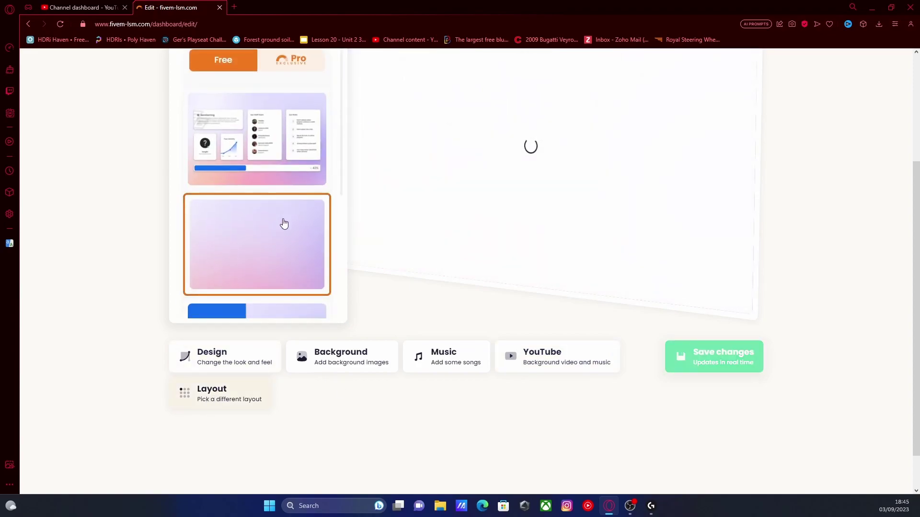
{"action": "scroll", "coordinate": [268, 206], "scroll_direction": "down", "scroll_amount": 4}
{"action": "left_click", "coordinate": [263, 196]}
{"action": "scroll", "coordinate": [527, 402], "scroll_direction": "up", "scroll_amount": 3}
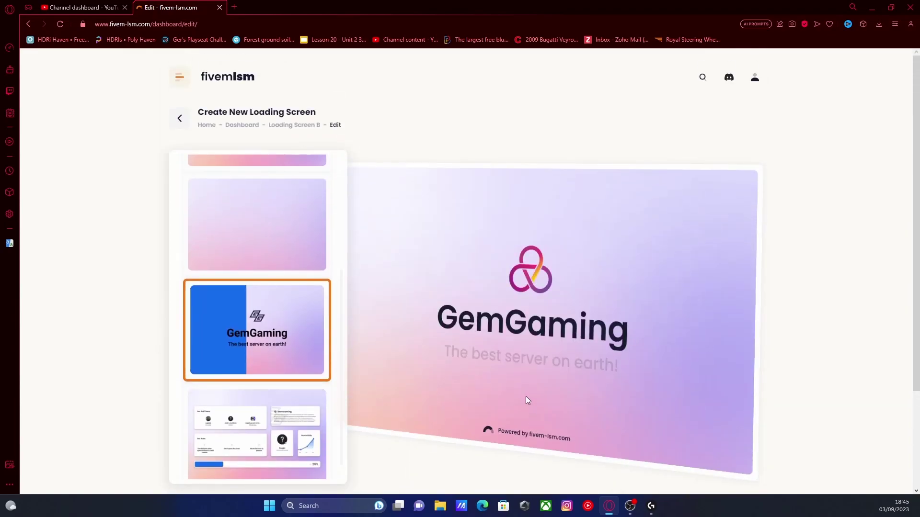
{"action": "scroll", "coordinate": [508, 379], "scroll_direction": "down", "scroll_amount": 3}
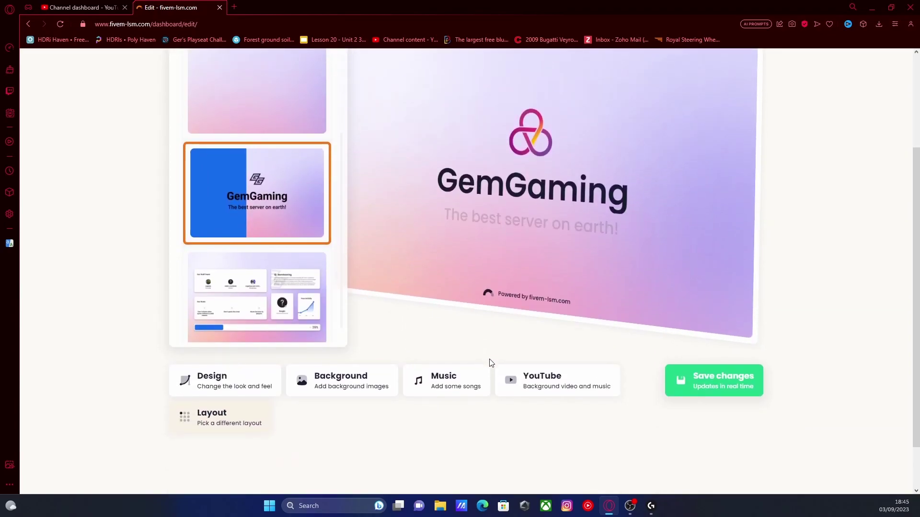
Replace the GemGaming heading text with 'HTNETWORK'
{"action": "double_click", "coordinate": [520, 186]}
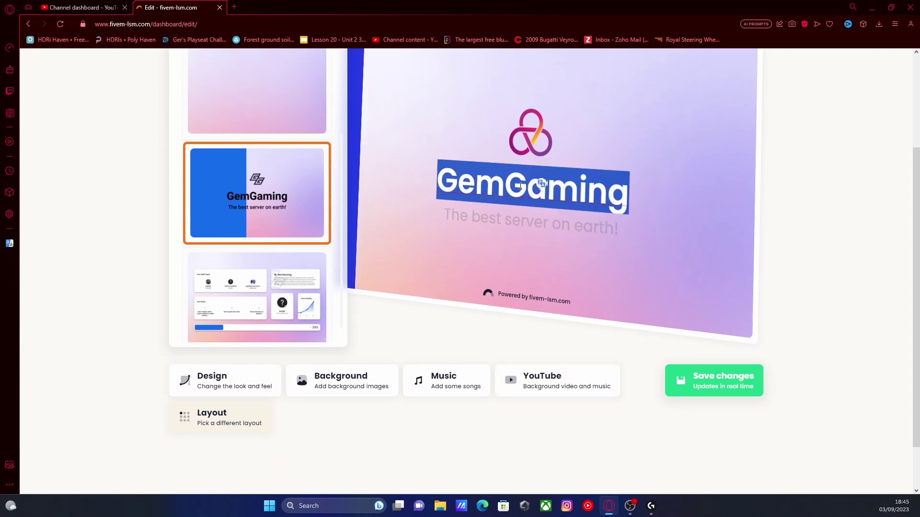
{"action": "type", "text": "HTNETWORK"}
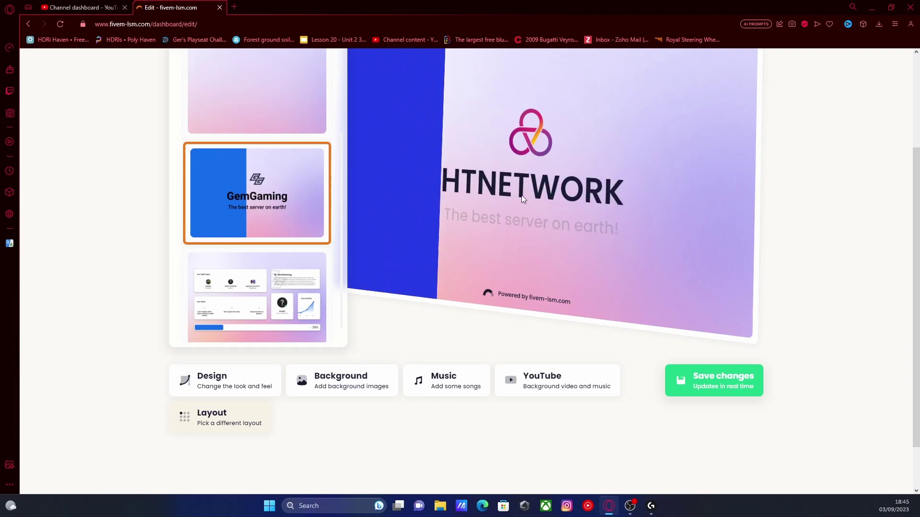
{"action": "scroll", "coordinate": [568, 212], "scroll_direction": "up", "scroll_amount": 2}
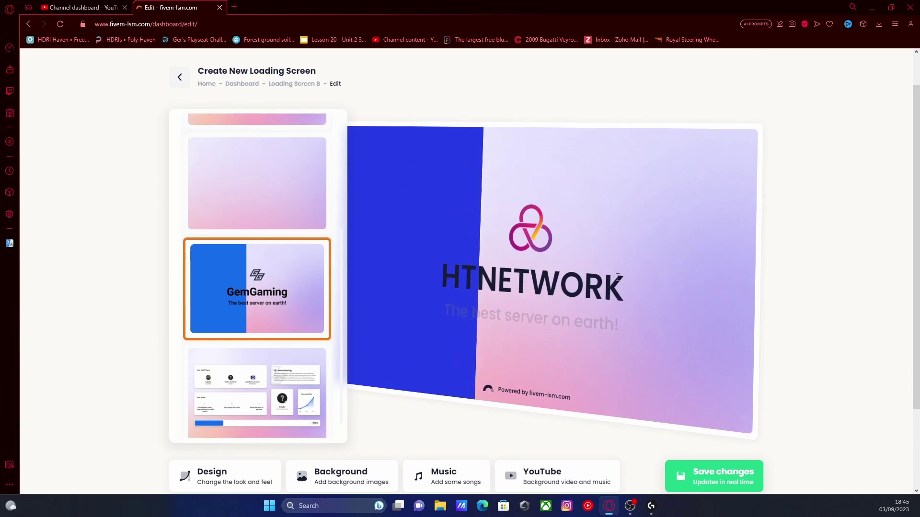
{"action": "scroll", "coordinate": [481, 229], "scroll_direction": "down", "scroll_amount": 2}
Remove the logo image from the preview
{"action": "mouse_move", "coordinate": [530, 144]}
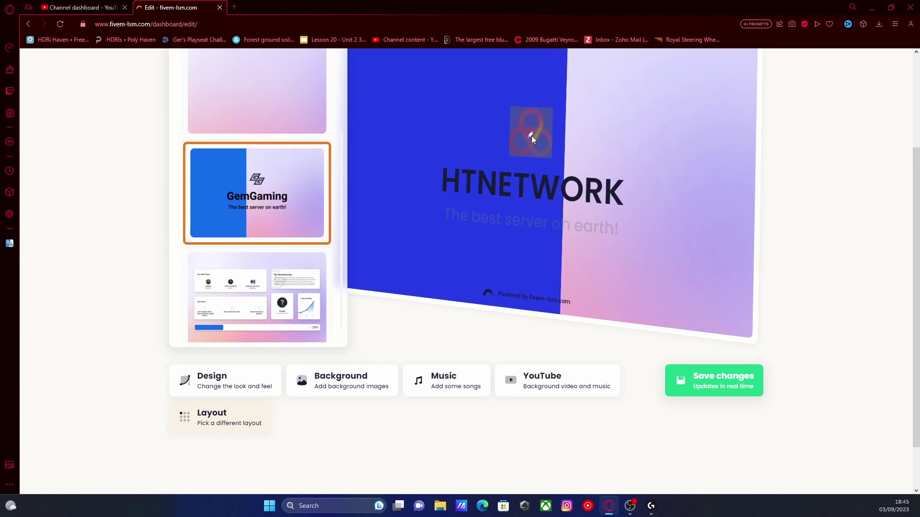
{"action": "left_click", "coordinate": [531, 136]}
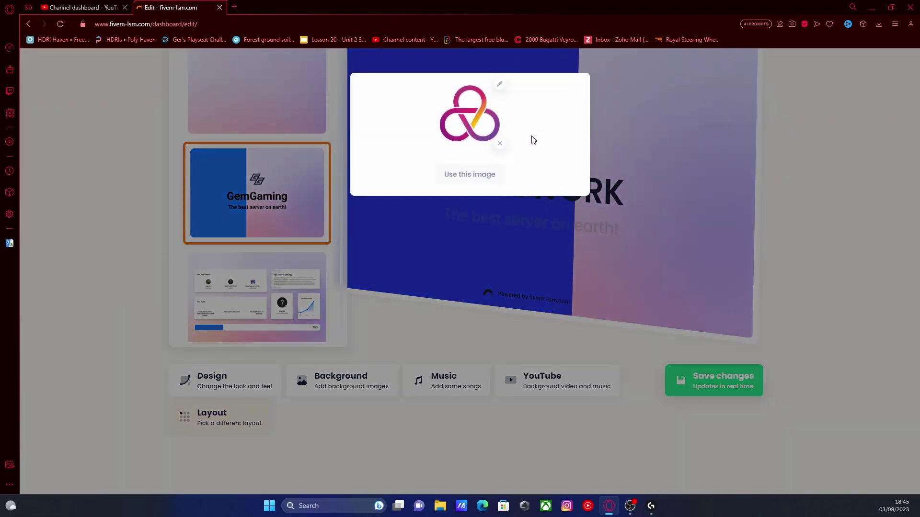
{"action": "left_click", "coordinate": [500, 143]}
{"action": "left_click", "coordinate": [692, 126]}
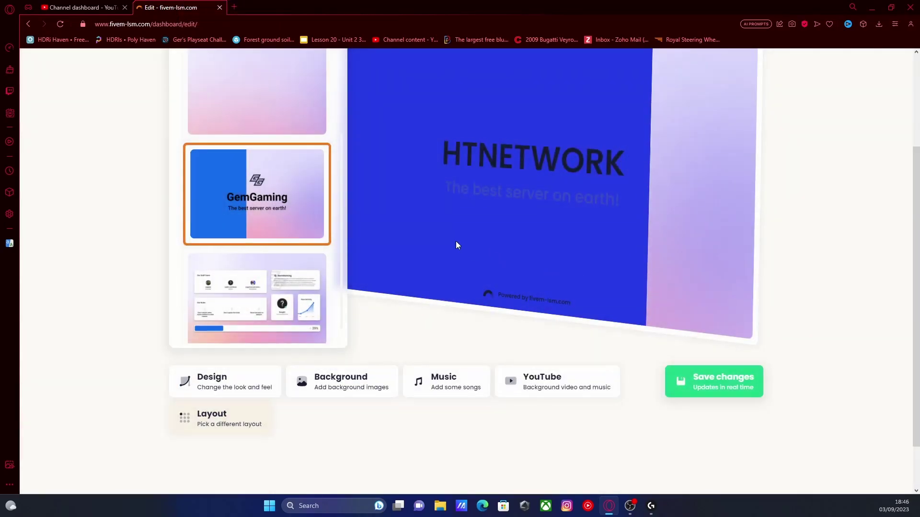
{"action": "scroll", "coordinate": [479, 235], "scroll_direction": "up", "scroll_amount": 2}
{"action": "scroll", "coordinate": [570, 247], "scroll_direction": "down", "scroll_amount": 2}
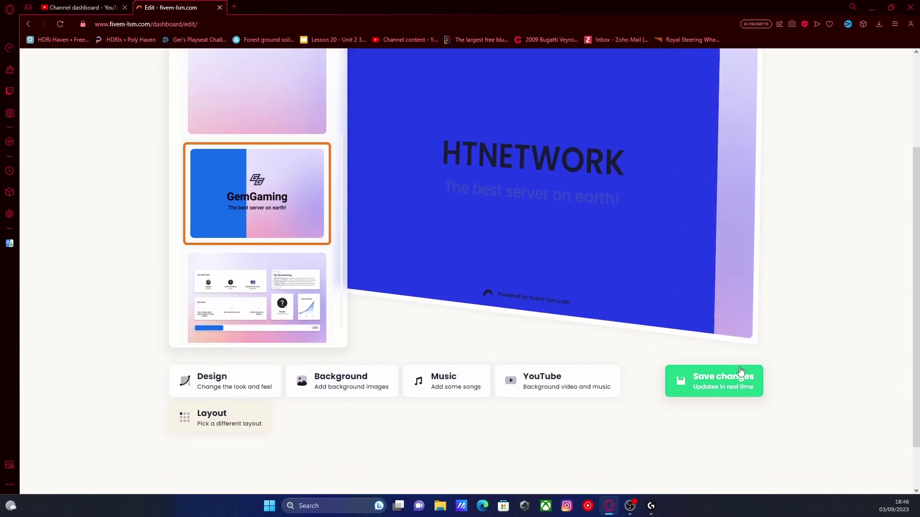
Save the loading screen changes
{"action": "left_click", "coordinate": [719, 378]}
{"action": "scroll", "coordinate": [690, 316], "scroll_direction": "up", "scroll_amount": 3}
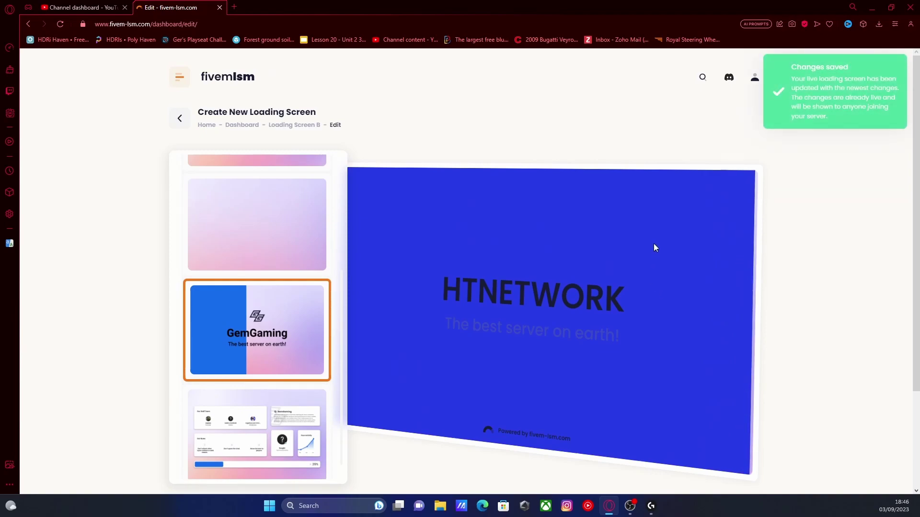
{"action": "scroll", "coordinate": [311, 177], "scroll_direction": "down", "scroll_amount": 1}
{"action": "scroll", "coordinate": [312, 176], "scroll_direction": "down", "scroll_amount": 1}
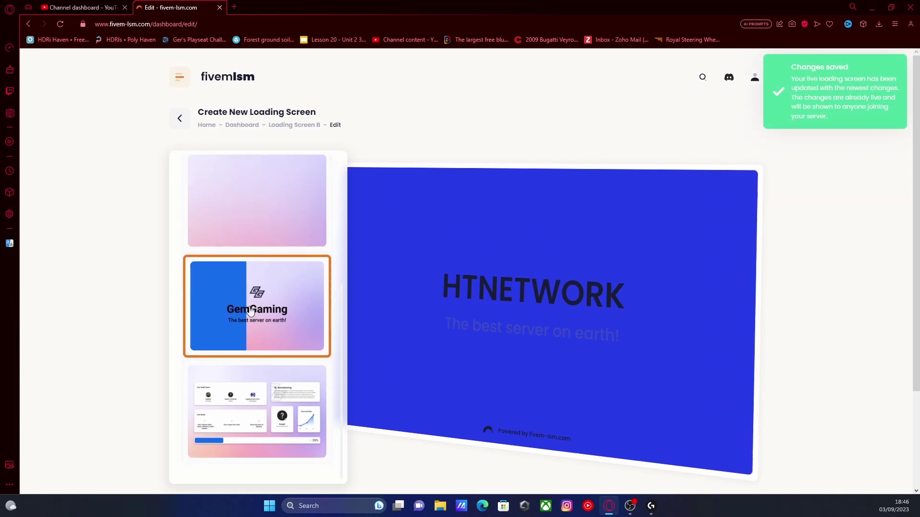
From the Install on your Server page, download Loading Screen B as a zip archive
{"action": "left_click", "coordinate": [179, 116]}
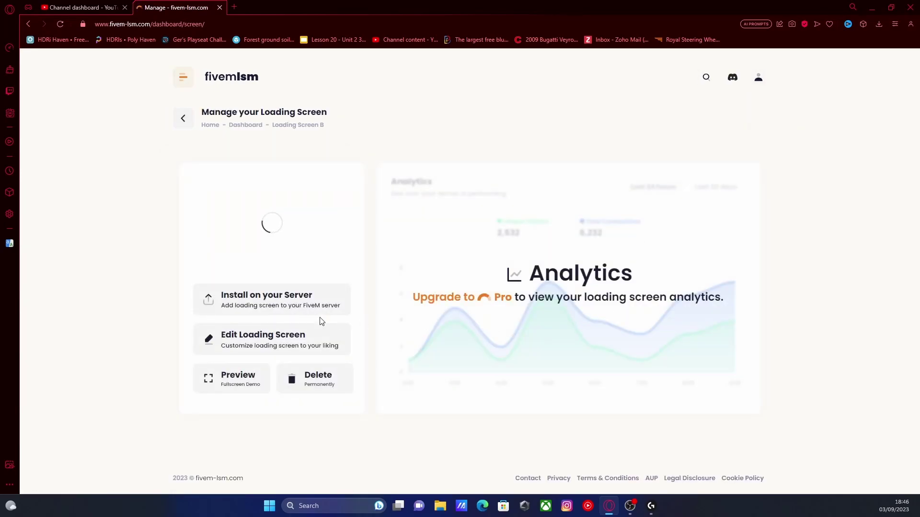
{"action": "left_click", "coordinate": [267, 310]}
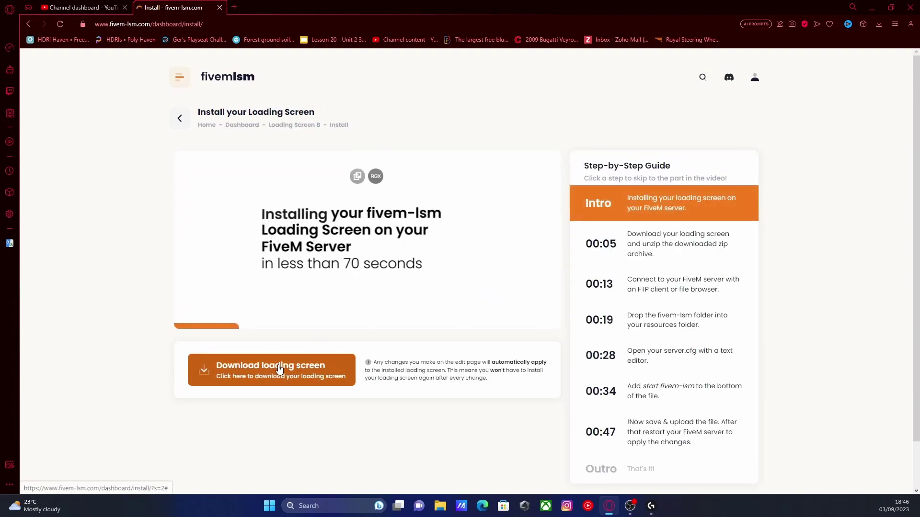
{"action": "left_click", "coordinate": [278, 376]}
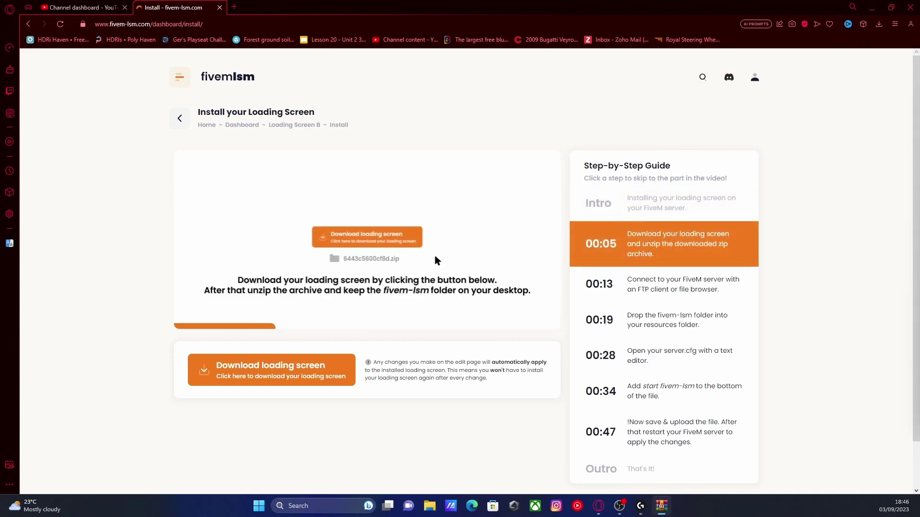
Minimize the browser and place the WinRAR window with 919608a9.zip at the upper right
{"action": "left_click_drag", "start_coordinate": [439, 96], "coordinate": [378, 92]}
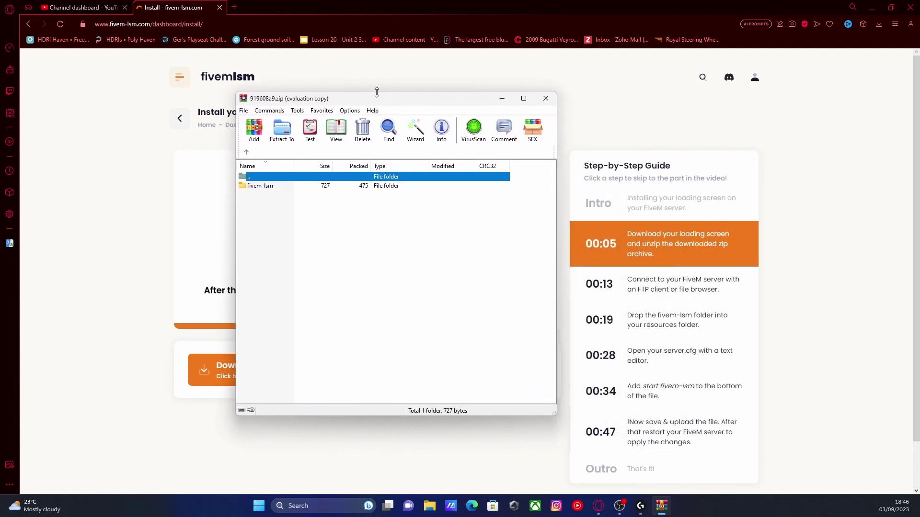
{"action": "left_click", "coordinate": [872, 7]}
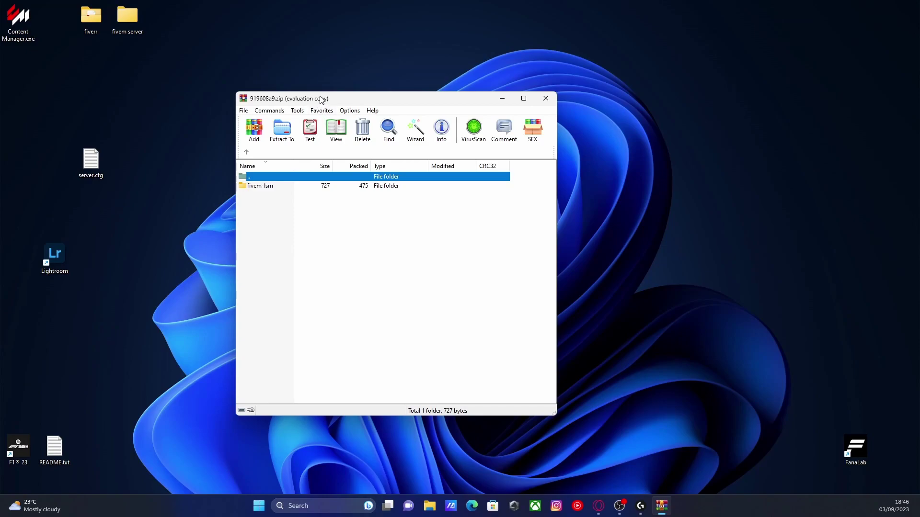
{"action": "left_click_drag", "start_coordinate": [320, 99], "coordinate": [459, 53]}
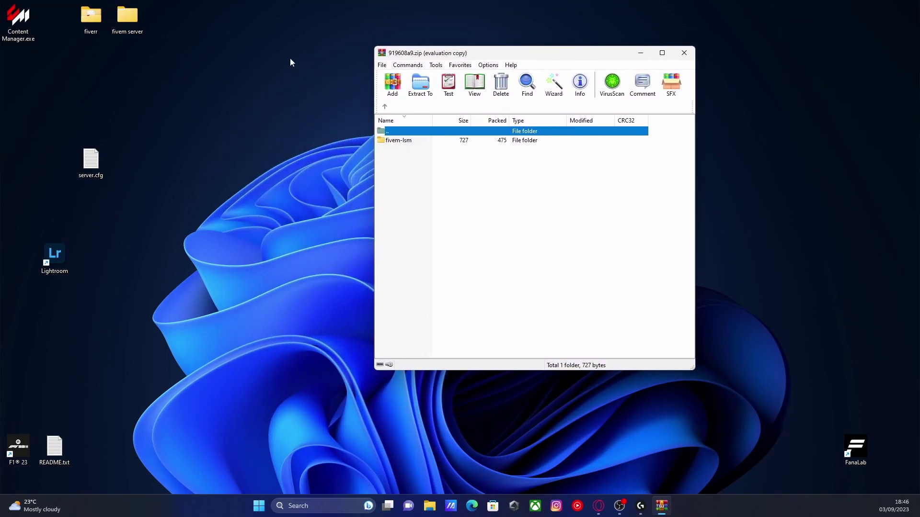
Browse to fivem server > FIVEPD > txData > CFXDefaultFiveM_C42FDB.base > resources
{"action": "double_click", "coordinate": [128, 19]}
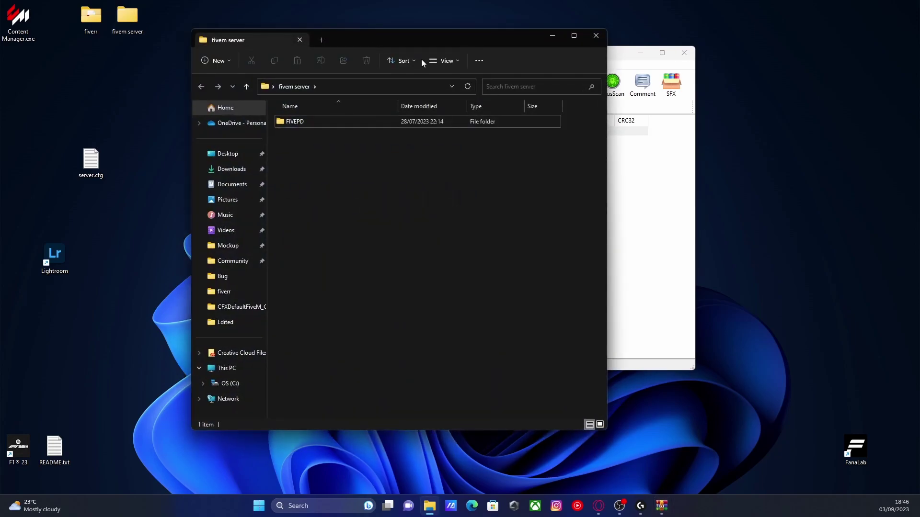
{"action": "left_click_drag", "start_coordinate": [410, 41], "coordinate": [332, 41]}
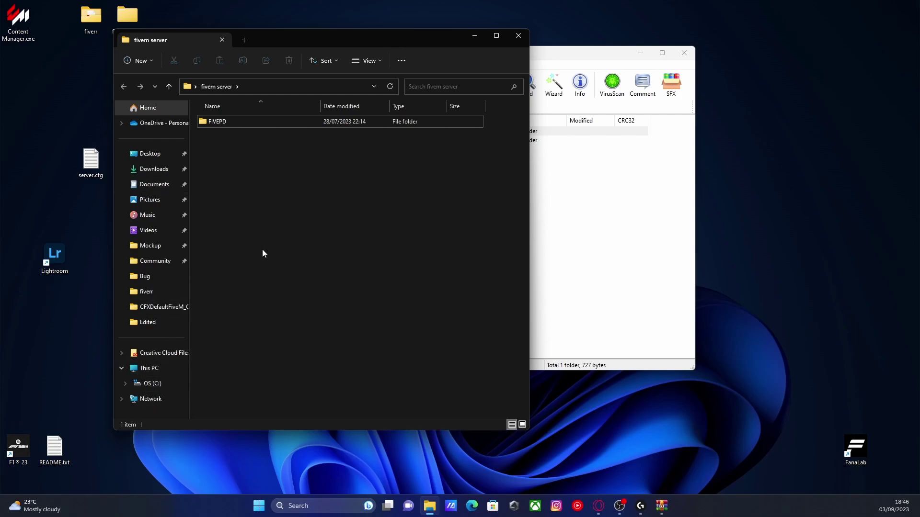
{"action": "double_click", "coordinate": [218, 122]}
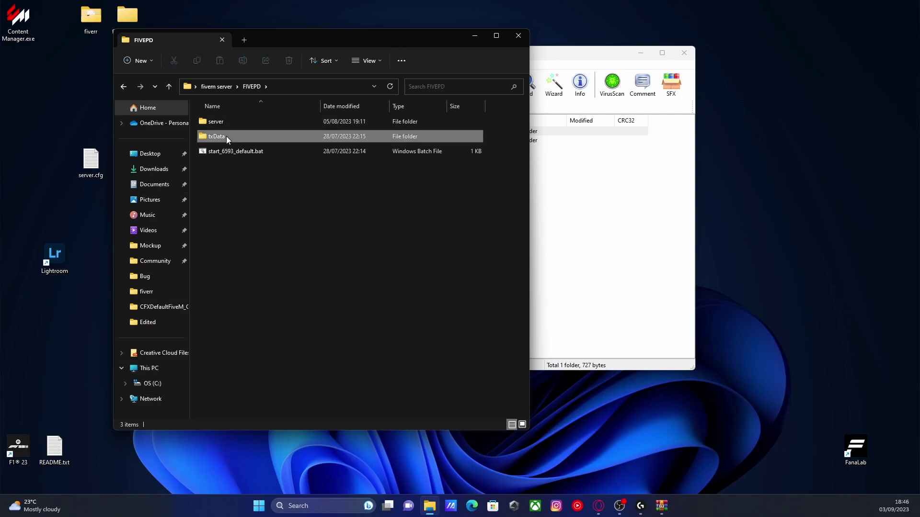
{"action": "double_click", "coordinate": [226, 136]}
{"action": "double_click", "coordinate": [235, 122]}
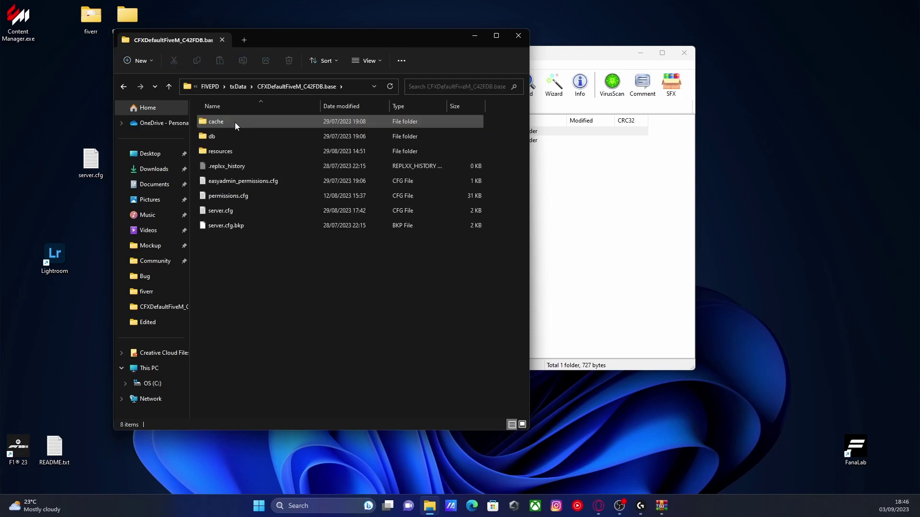
{"action": "double_click", "coordinate": [234, 153]}
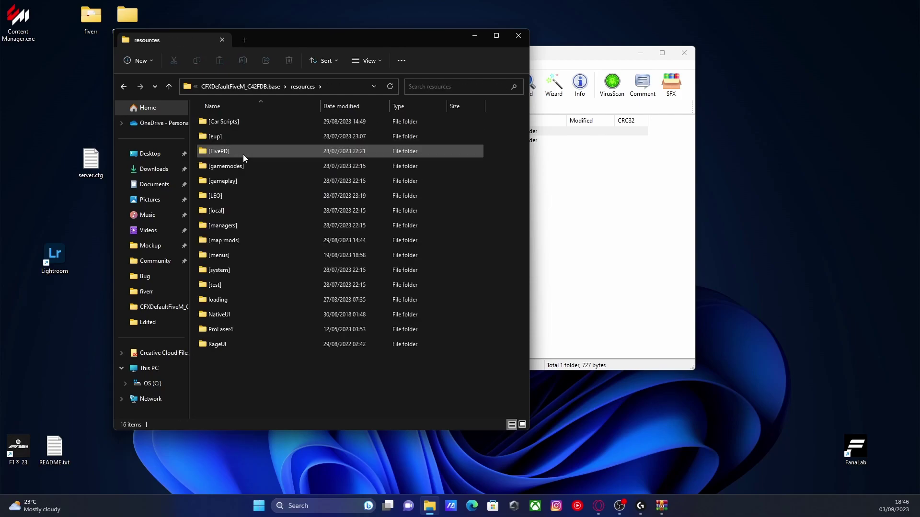
Delete the old loading folder and copy fivem-lsm from the archive into resources
{"action": "left_click", "coordinate": [219, 299]}
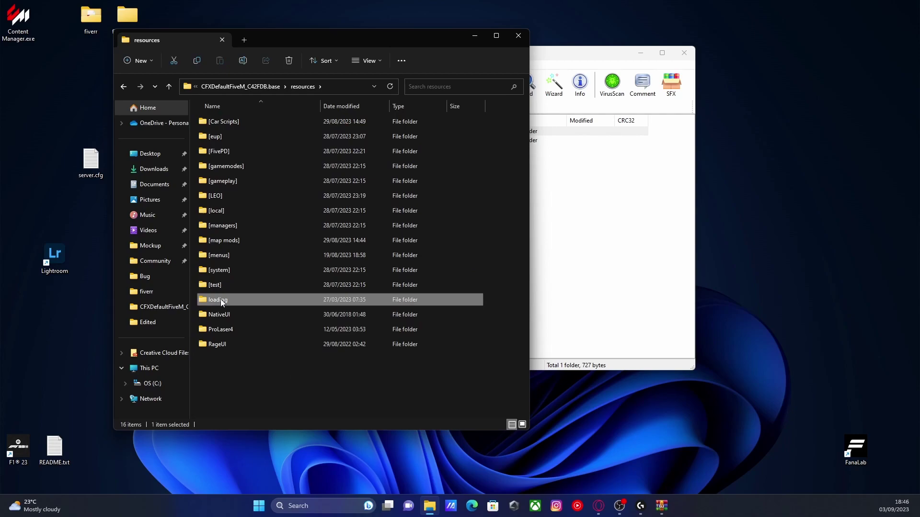
{"action": "key", "text": "Delete"}
{"action": "left_click", "coordinate": [625, 257]}
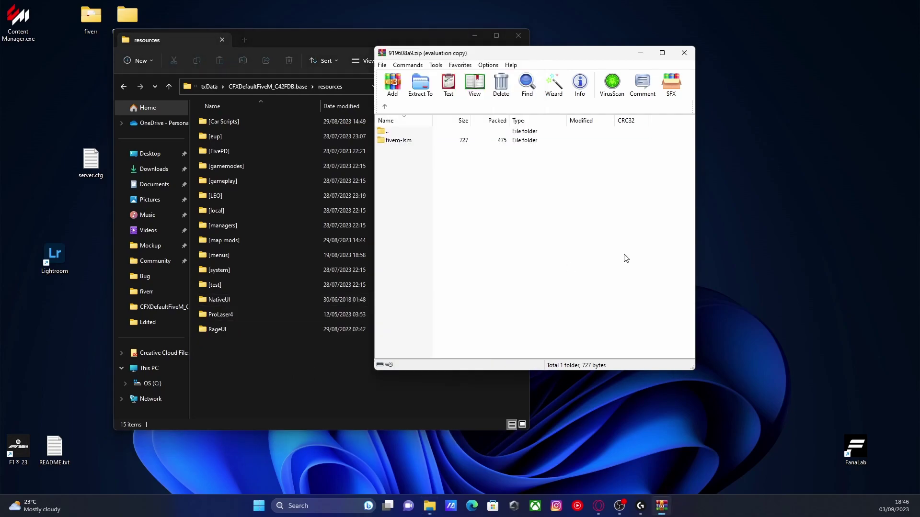
{"action": "left_click_drag", "start_coordinate": [456, 55], "coordinate": [634, 53]}
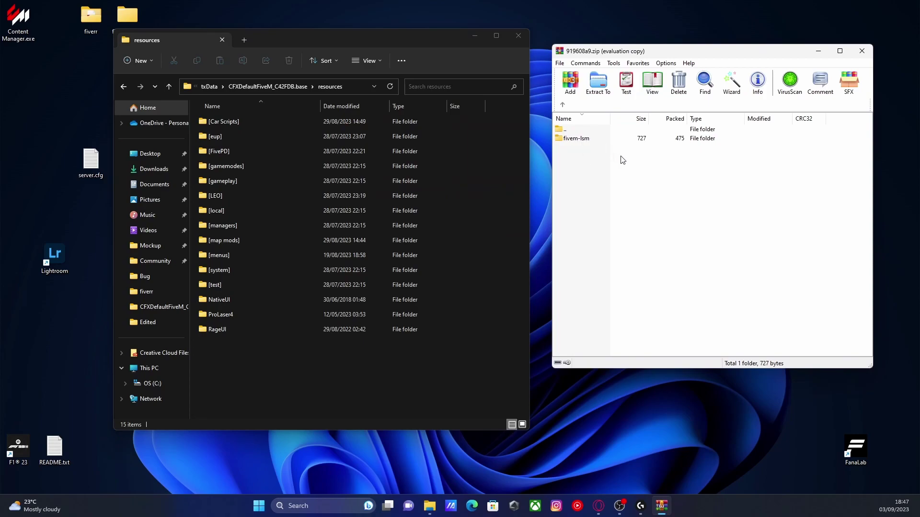
{"action": "left_click_drag", "start_coordinate": [587, 142], "coordinate": [367, 367]}
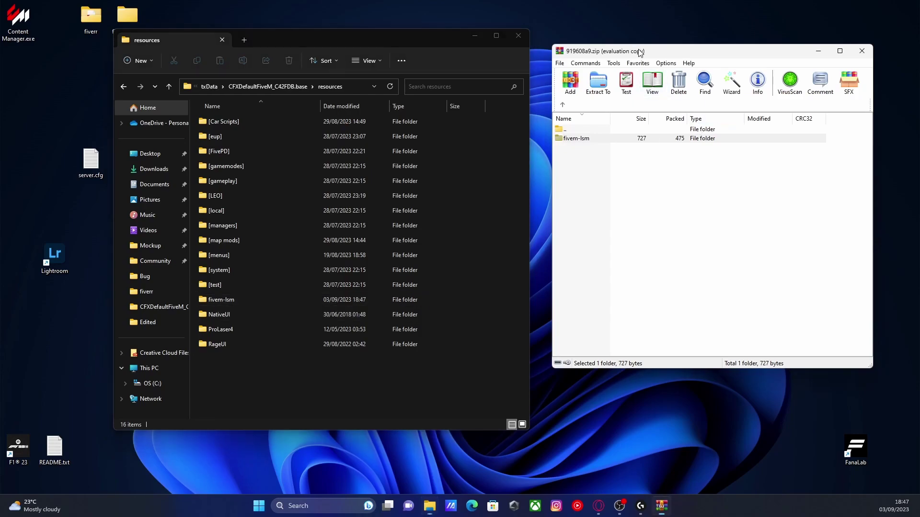
Close WinRAR and keep the new folder named fivem-lsm
{"action": "left_click_drag", "start_coordinate": [641, 51], "coordinate": [641, 55]}
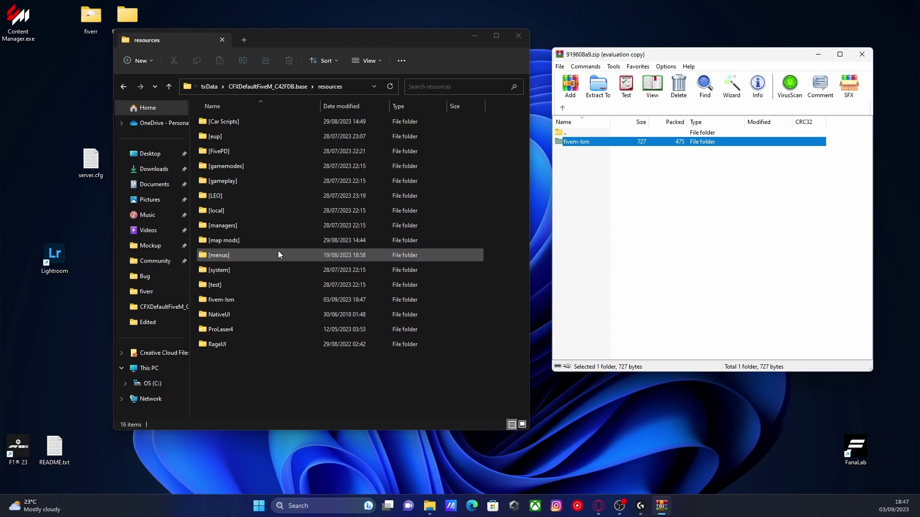
{"action": "left_click", "coordinate": [307, 384]}
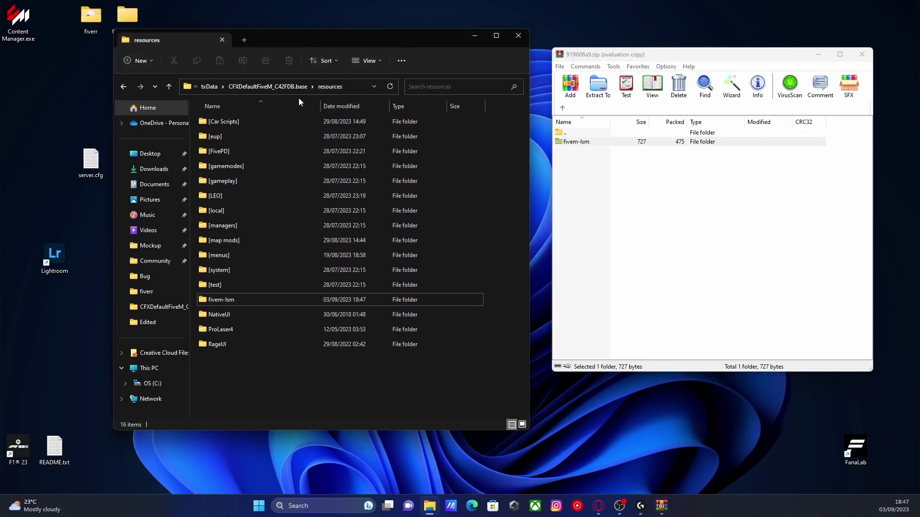
{"action": "left_click", "coordinate": [862, 54]}
{"action": "left_click", "coordinate": [241, 300]}
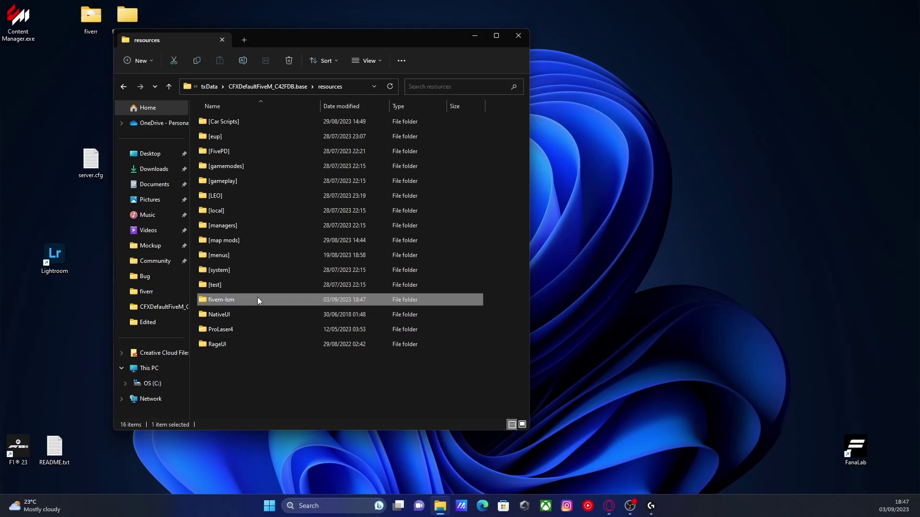
{"action": "key", "text": "F2"}
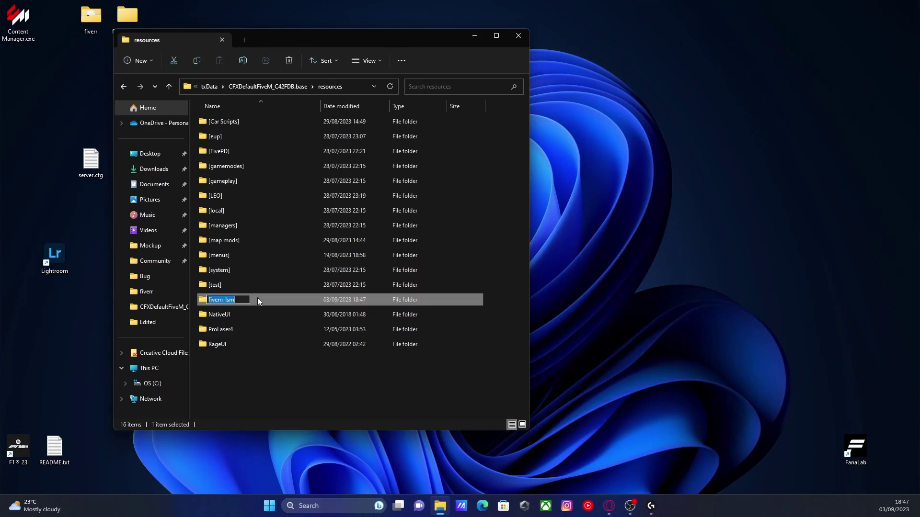
{"action": "left_click", "coordinate": [253, 397]}
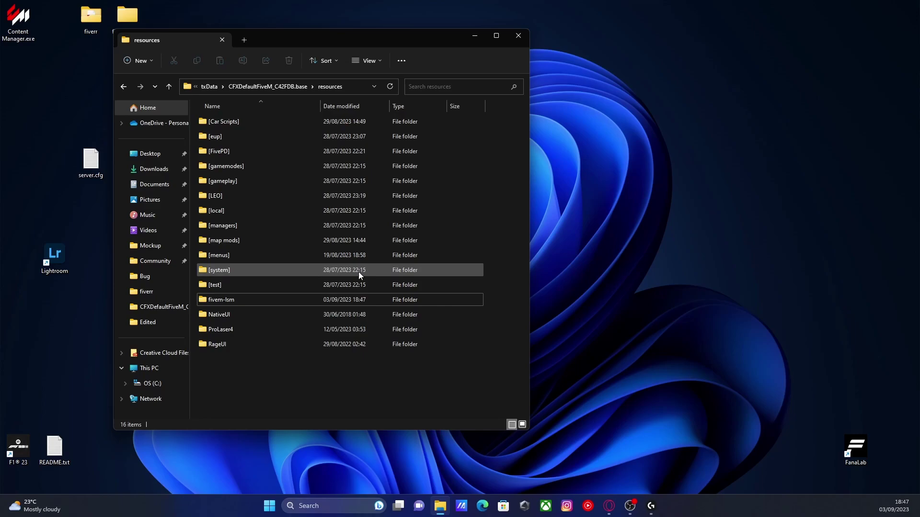
Open server.cfg from the CFXDefaultFiveM_C42FDB.base folder
{"action": "left_click", "coordinate": [255, 88]}
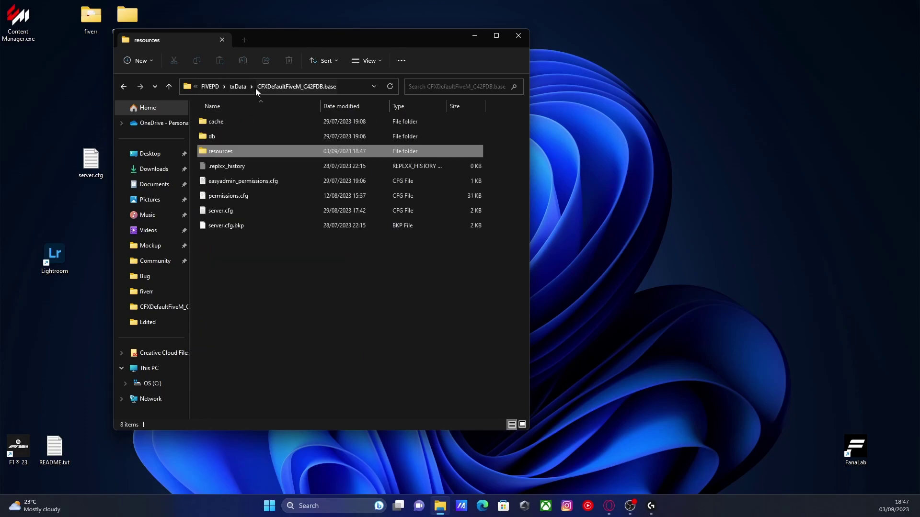
{"action": "left_click", "coordinate": [235, 213]}
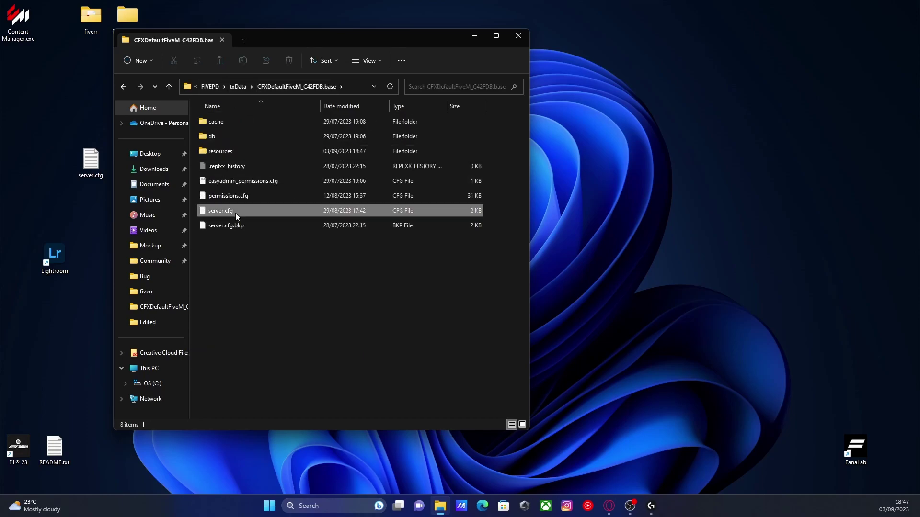
{"action": "double_click", "coordinate": [234, 213]}
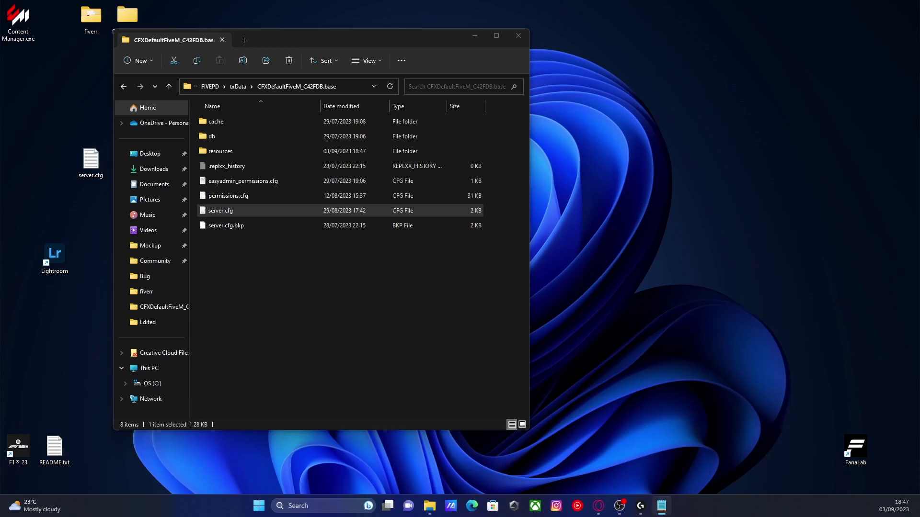
Replace 'ensure loading' under ##loading with 'ensure fivem-lsm' in server.cfg
{"action": "scroll", "coordinate": [322, 253], "scroll_direction": "down", "scroll_amount": 4}
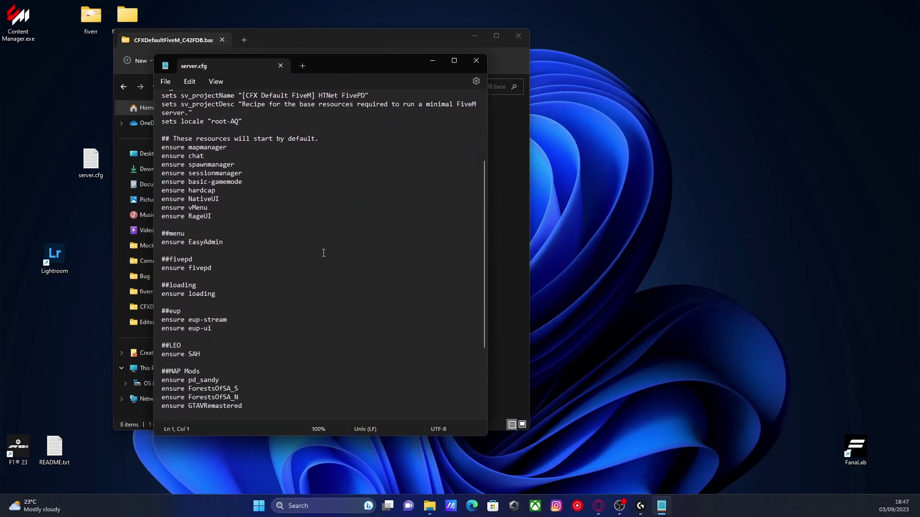
{"action": "scroll", "coordinate": [323, 253], "scroll_direction": "down", "scroll_amount": 1}
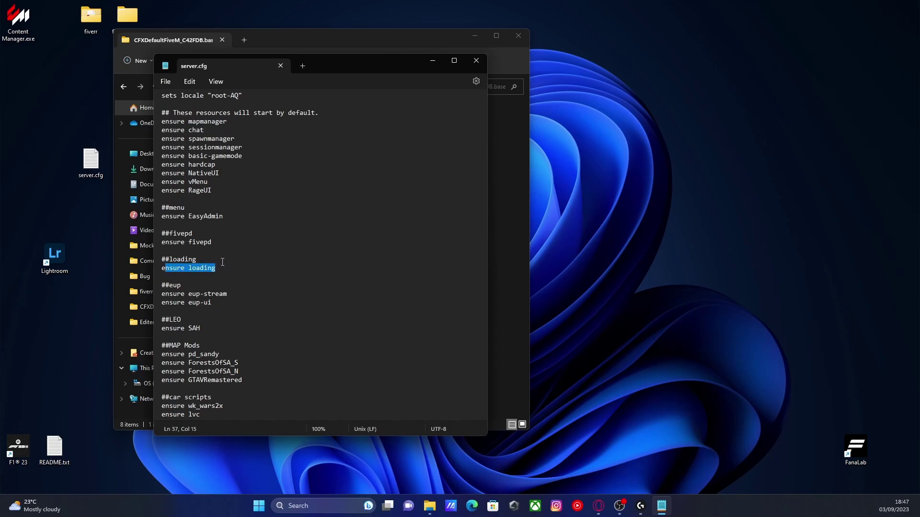
{"action": "key", "text": "BackSpace"}
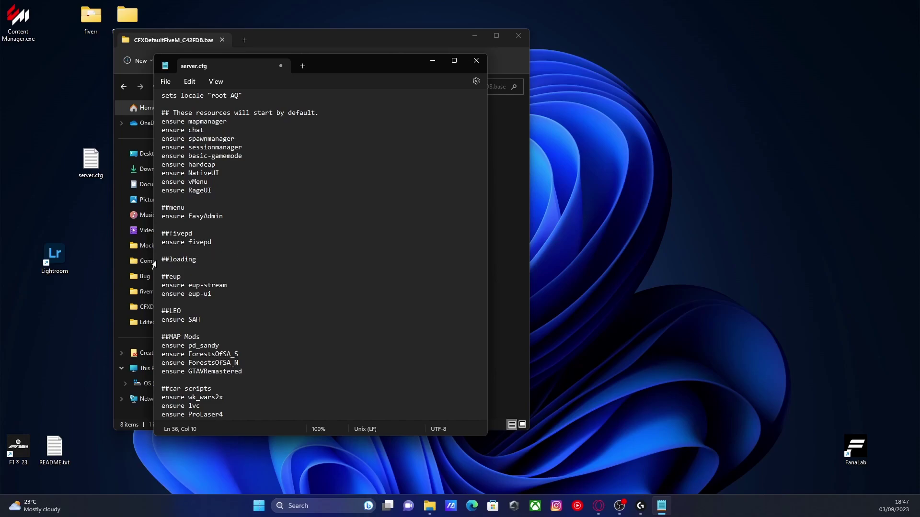
{"action": "scroll", "coordinate": [231, 241], "scroll_direction": "up", "scroll_amount": 4}
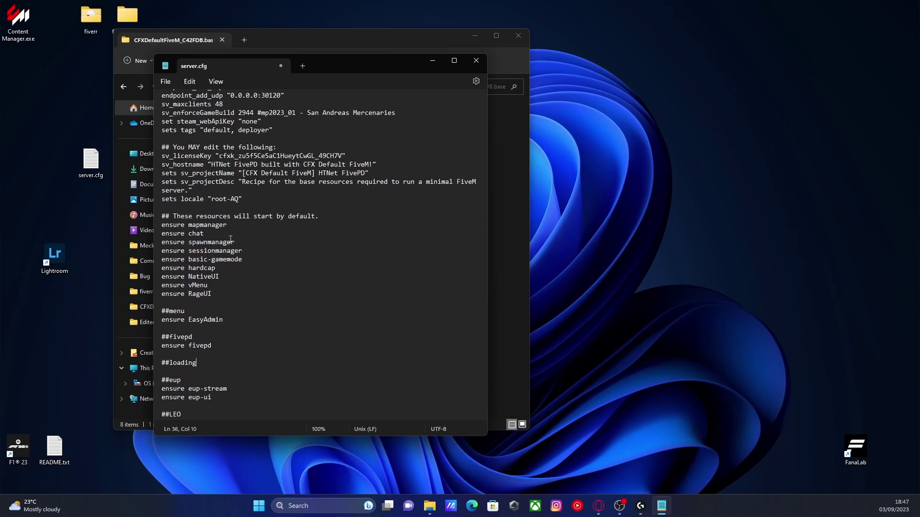
{"action": "scroll", "coordinate": [231, 240], "scroll_direction": "down", "scroll_amount": 5}
{"action": "left_click_drag", "start_coordinate": [234, 349], "coordinate": [168, 268]}
{"action": "left_click", "coordinate": [276, 287]}
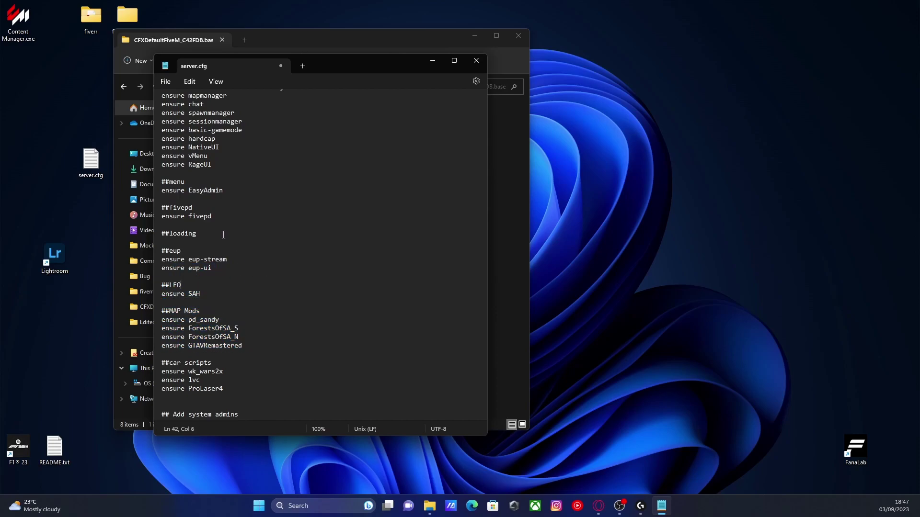
{"action": "scroll", "coordinate": [223, 234], "scroll_direction": "down", "scroll_amount": 1}
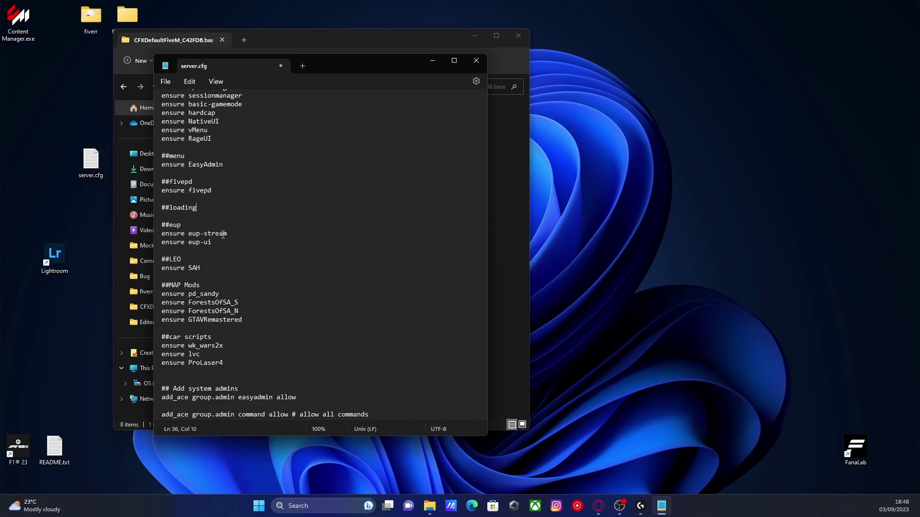
{"action": "key", "text": "Return"}
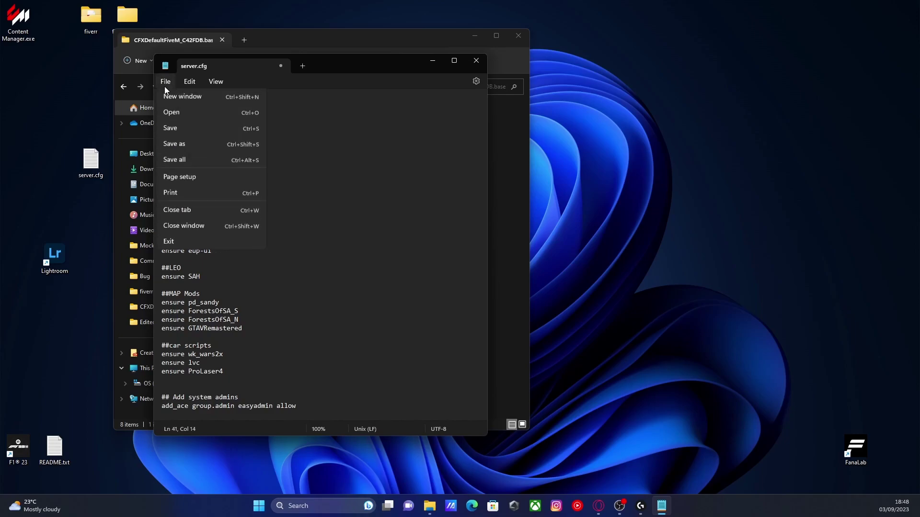
Save the edited server.cfg and close Notepad
{"action": "left_click", "coordinate": [185, 146]}
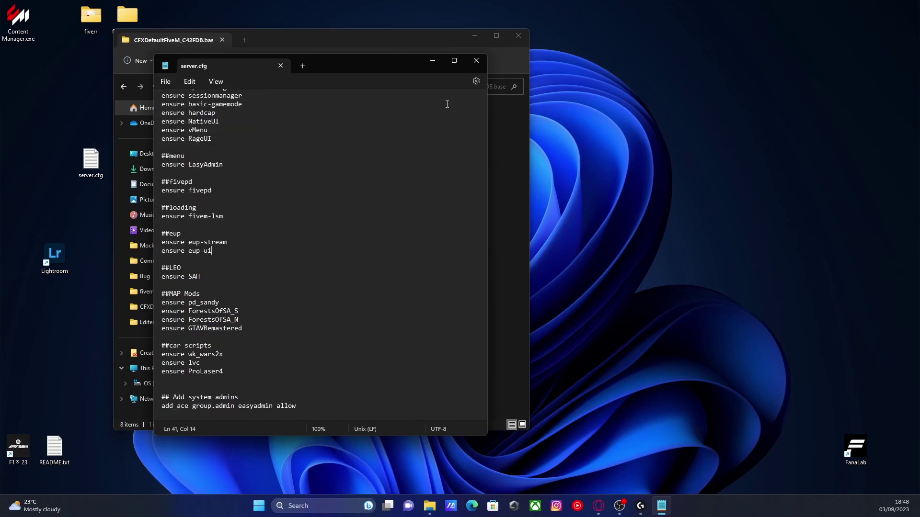
{"action": "left_click", "coordinate": [473, 62]}
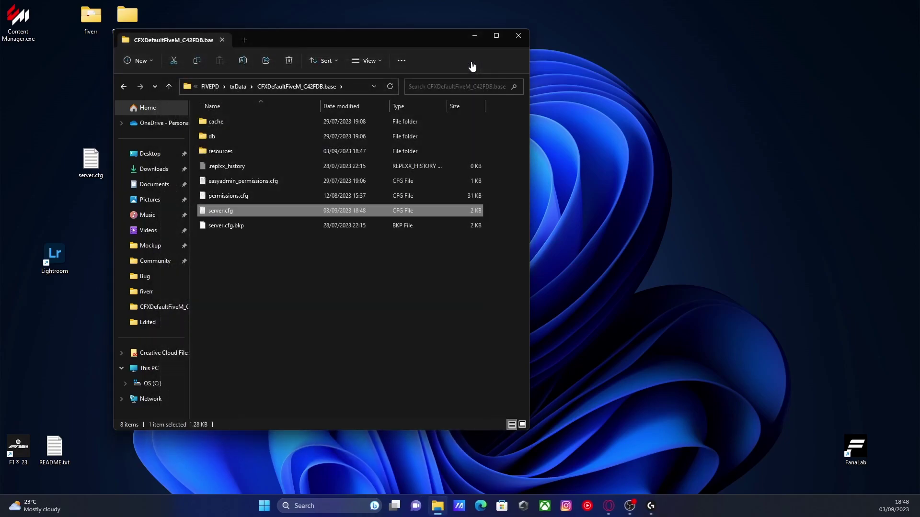
{"action": "left_click", "coordinate": [288, 355]}
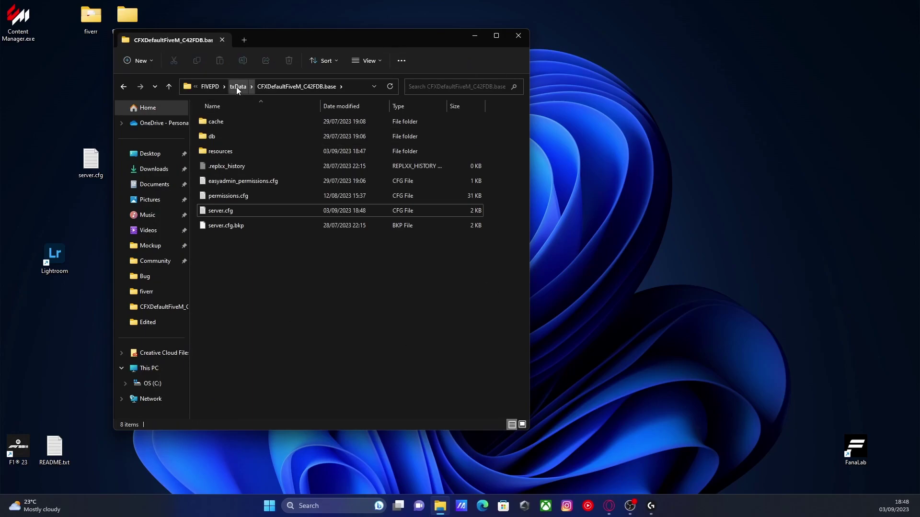
Reopen server.cfg, confirm 'ensure fivem-lsm' follows fivepd, then close it
{"action": "double_click", "coordinate": [227, 213]}
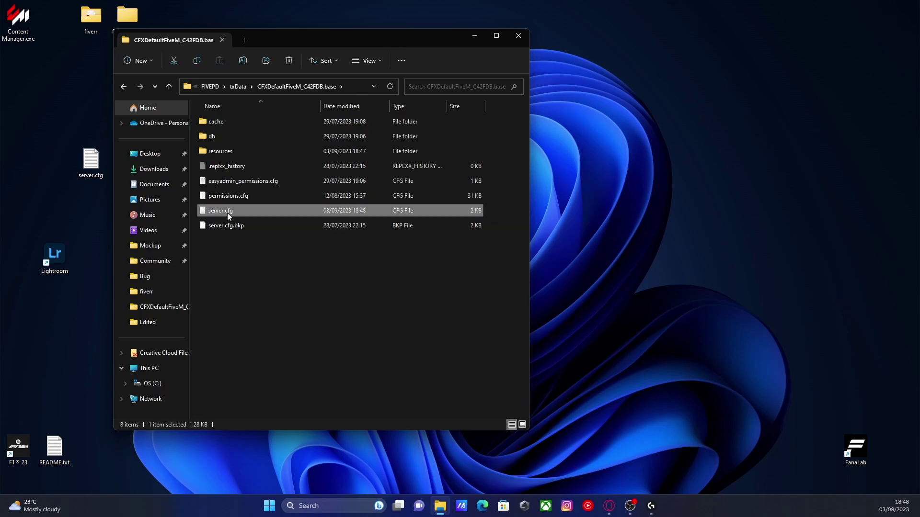
{"action": "scroll", "coordinate": [240, 214], "scroll_direction": "down", "scroll_amount": 5}
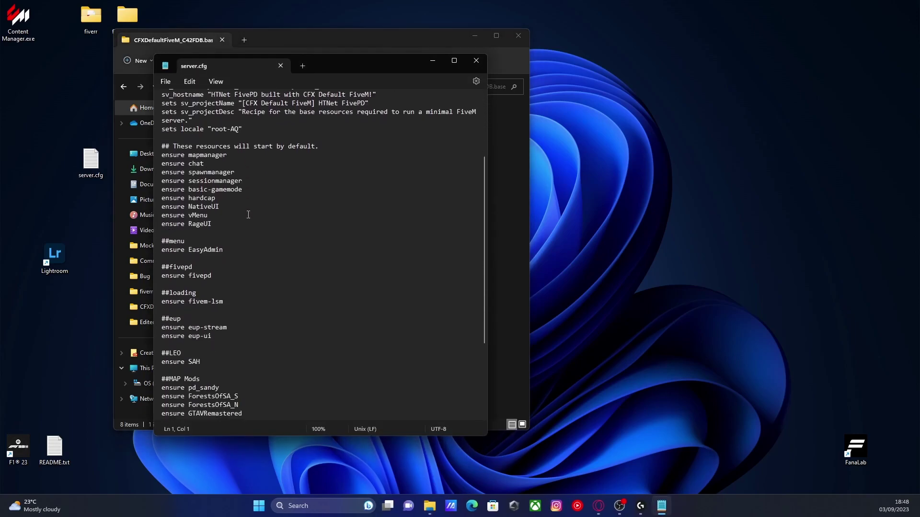
{"action": "left_click", "coordinate": [280, 249]}
{"action": "scroll", "coordinate": [225, 220], "scroll_direction": "down", "scroll_amount": 2}
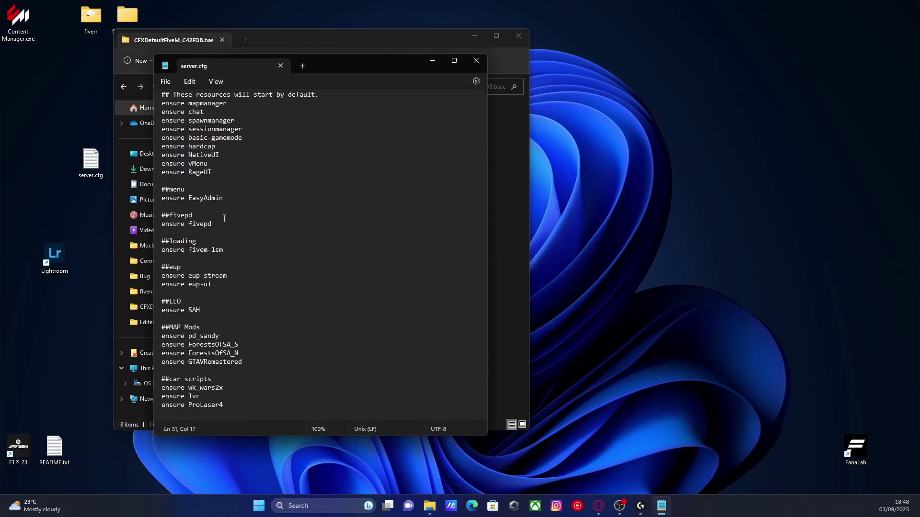
{"action": "scroll", "coordinate": [224, 218], "scroll_direction": "down", "scroll_amount": 1}
{"action": "left_click_drag", "start_coordinate": [224, 223], "coordinate": [169, 199]}
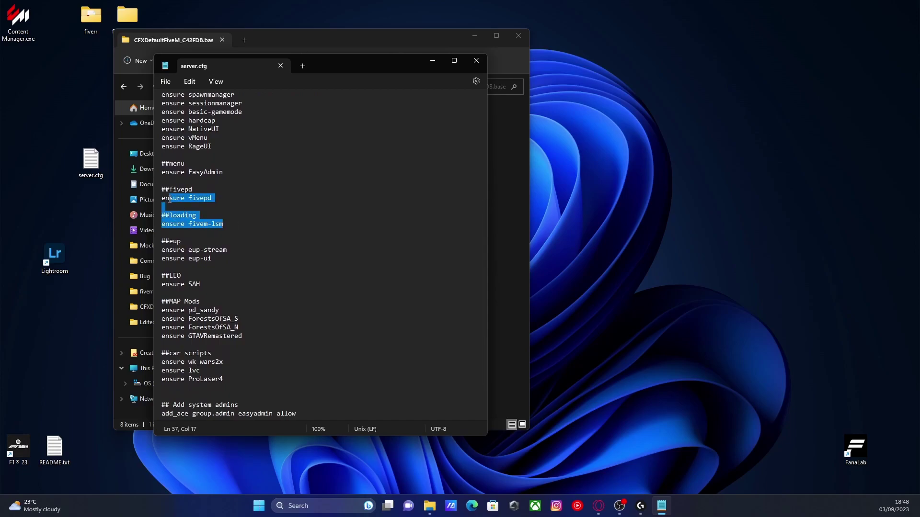
{"action": "left_click", "coordinate": [268, 229]}
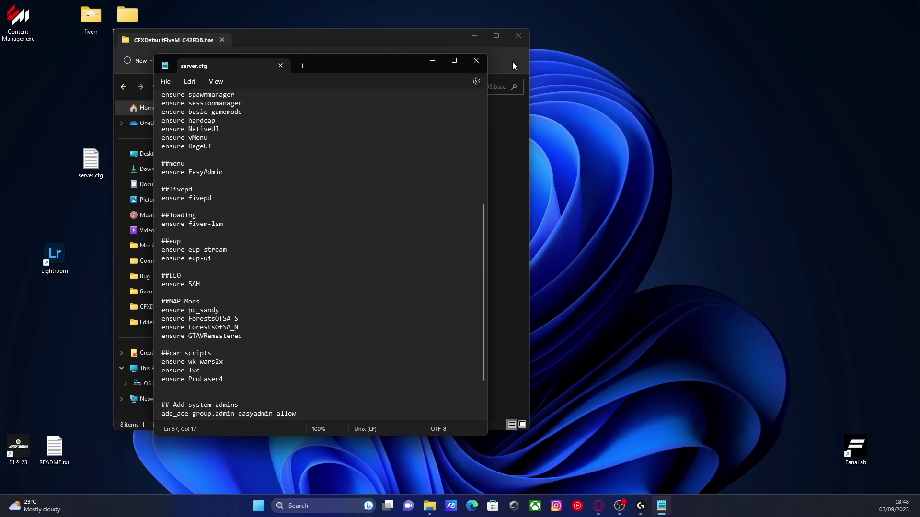
{"action": "left_click", "coordinate": [476, 60]}
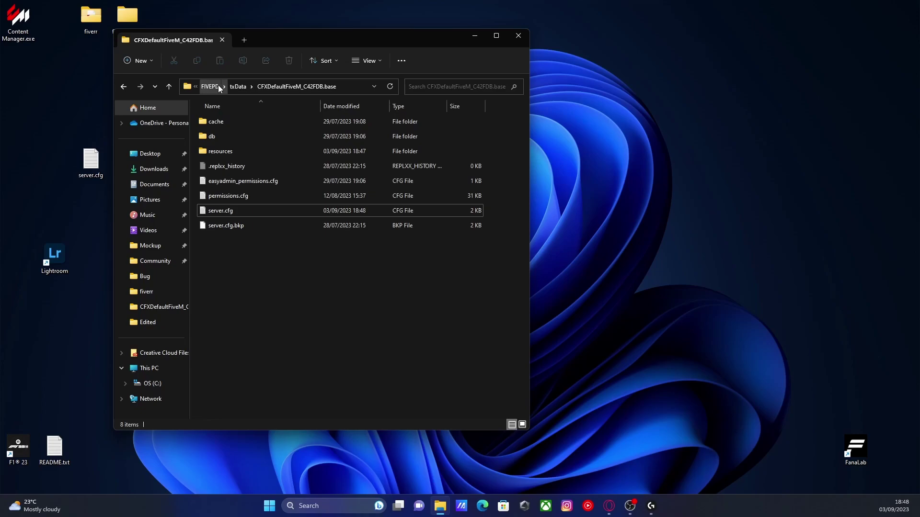
Go up to the FIVEPD folder to start the server and join it in FiveM
{"action": "left_click", "coordinate": [216, 87]}
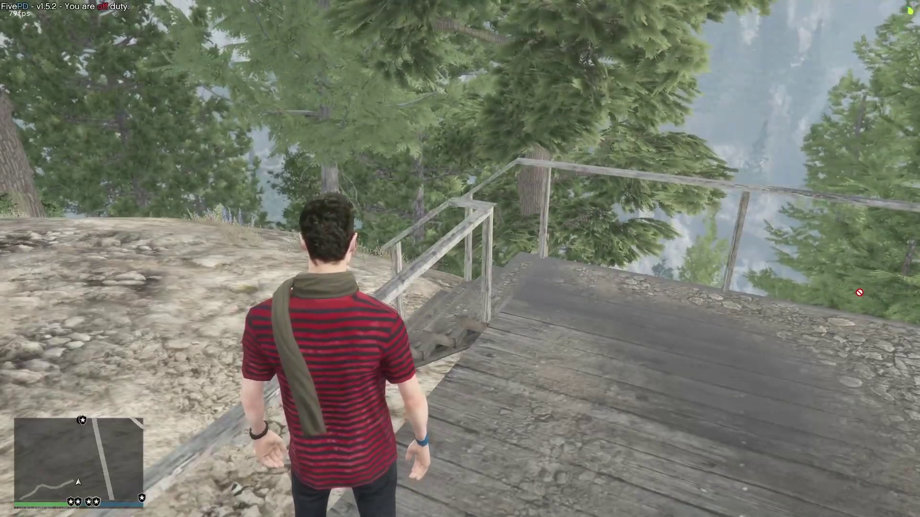
Switch the camera to first-person view with V
{"action": "key", "text": "v"}
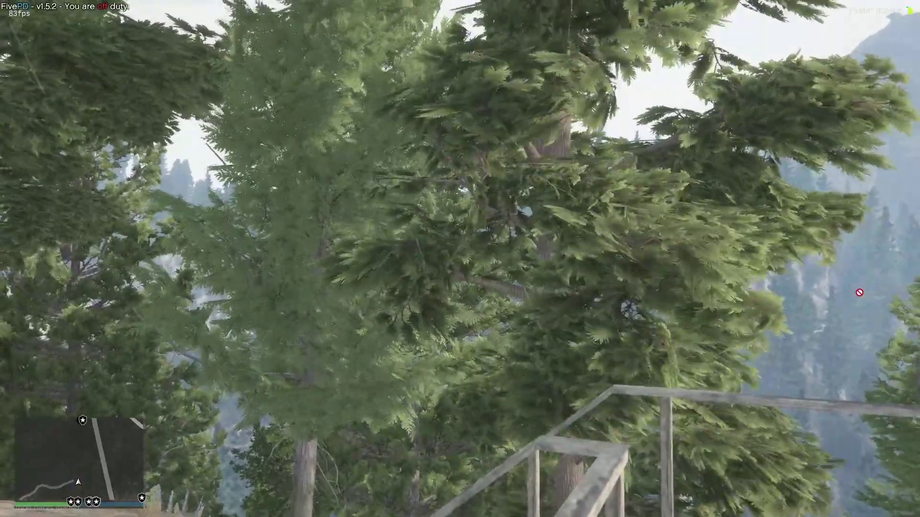